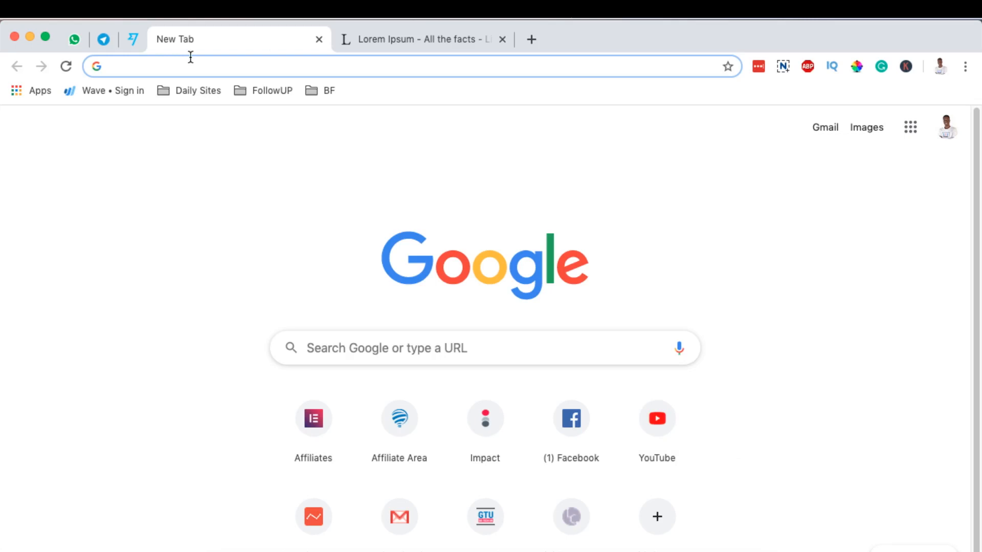
Load go-tuts.com/wp-admin in Chrome and enter the username on the login page
text(got)
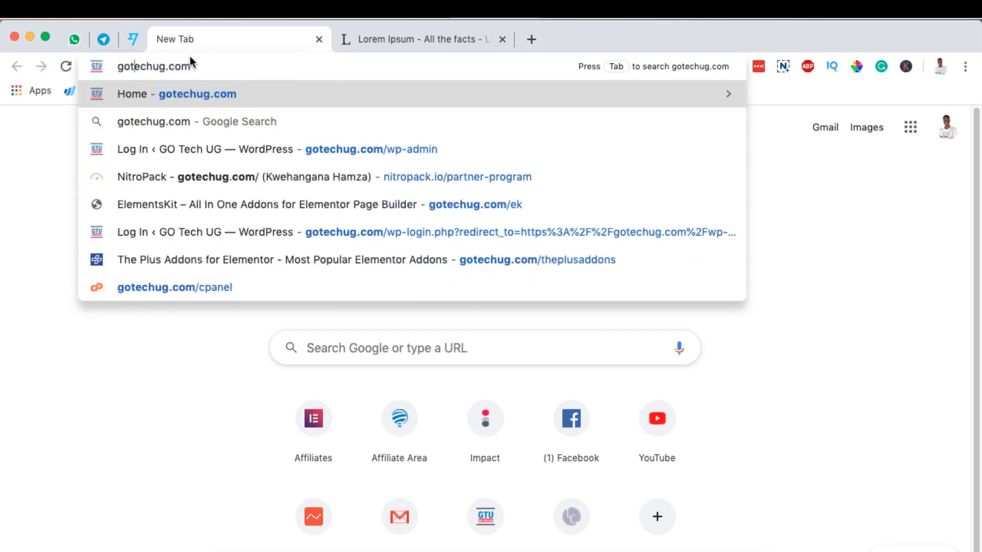
text(/)
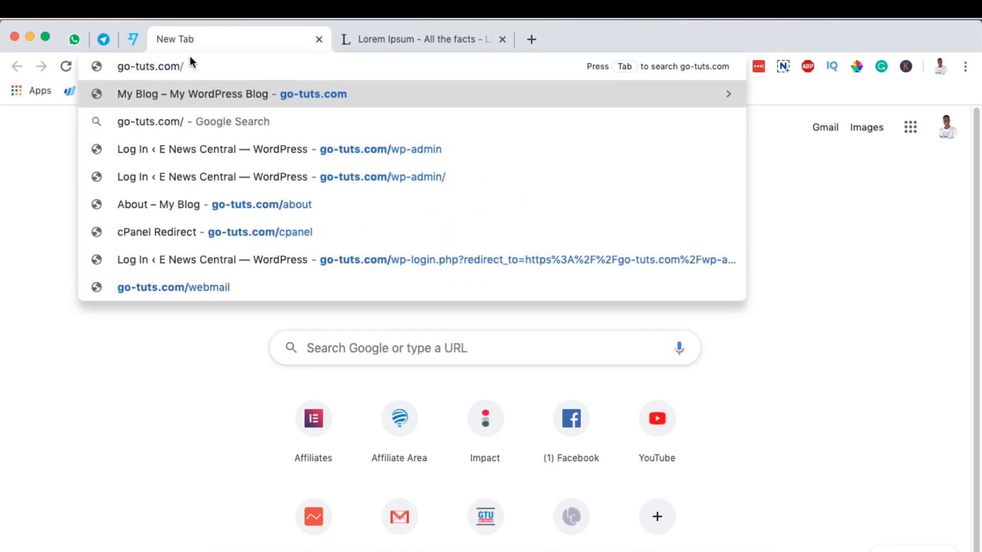
text(wp)
key(Return)
text(admin)
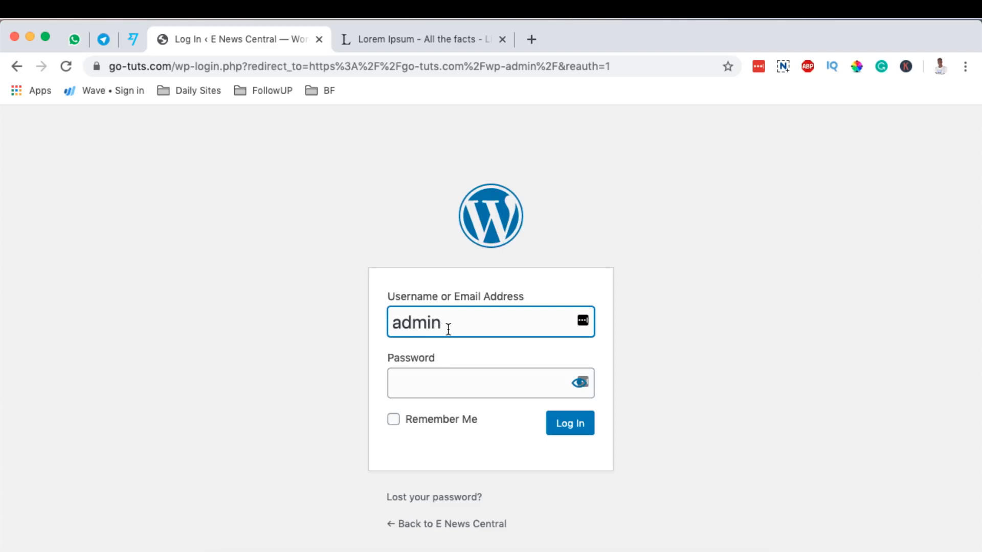
Paste the account password, log in, and decline LastPass's offer to save the login
click(441, 373)
key(super+v)
click(579, 428)
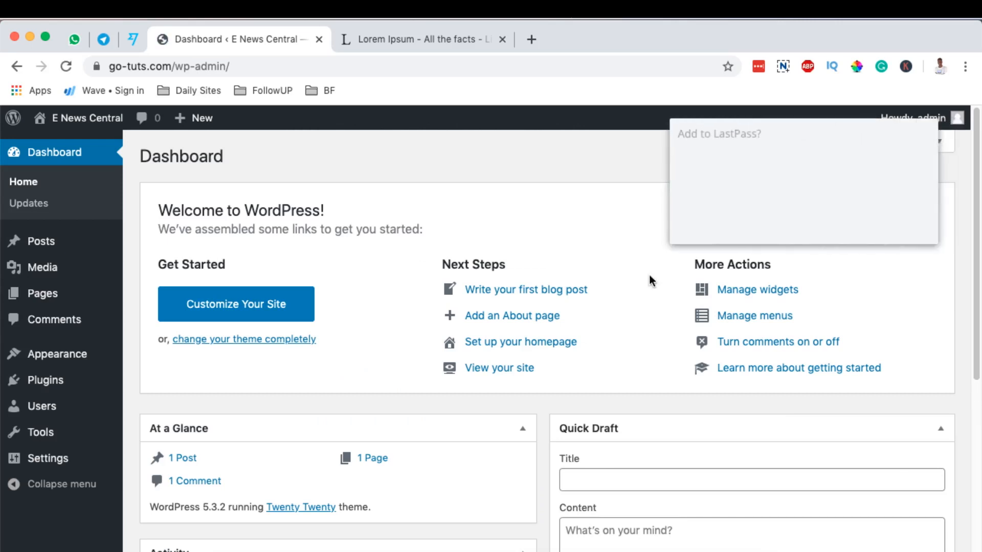
click(840, 223)
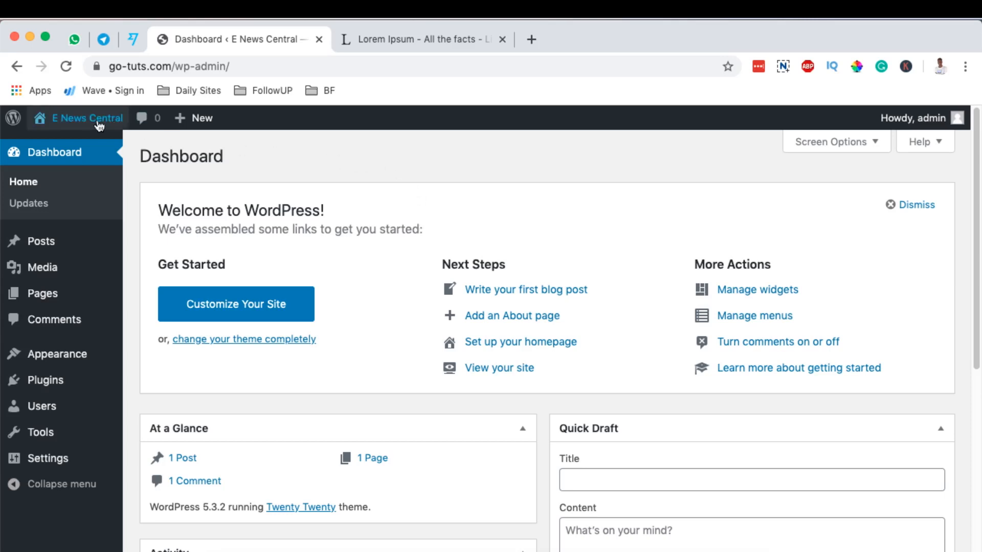
View the live E News Central site in a new tab, then return to the Dashboard tab
mouse_move(89, 124)
super+click(70, 148)
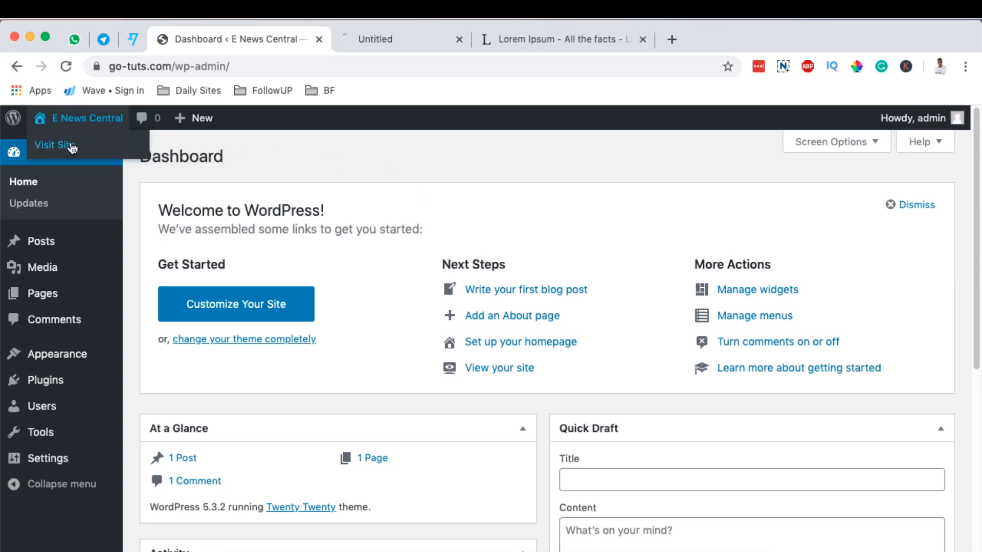
click(367, 39)
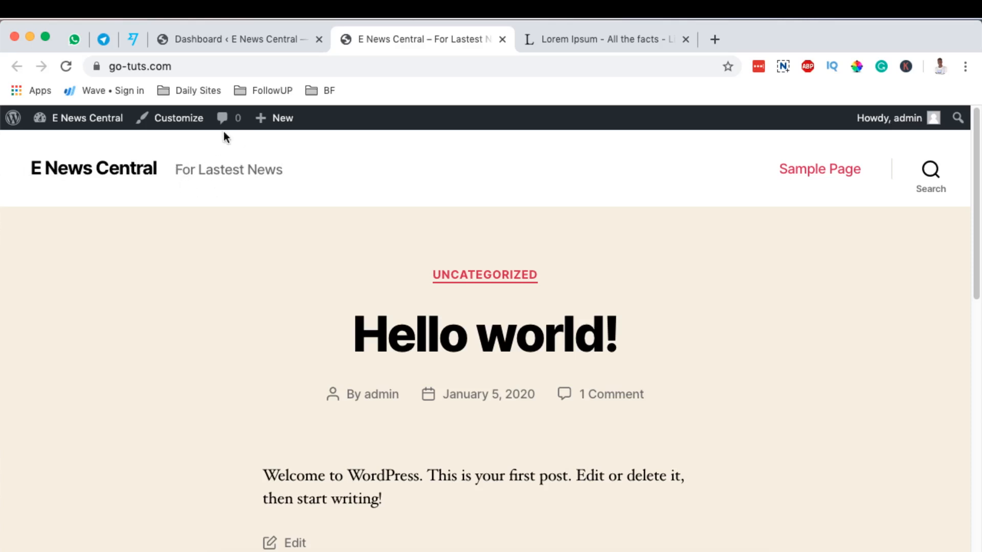
scroll(703, 337, down, 15)
scroll(681, 343, up, 8)
scroll(681, 341, up, 5)
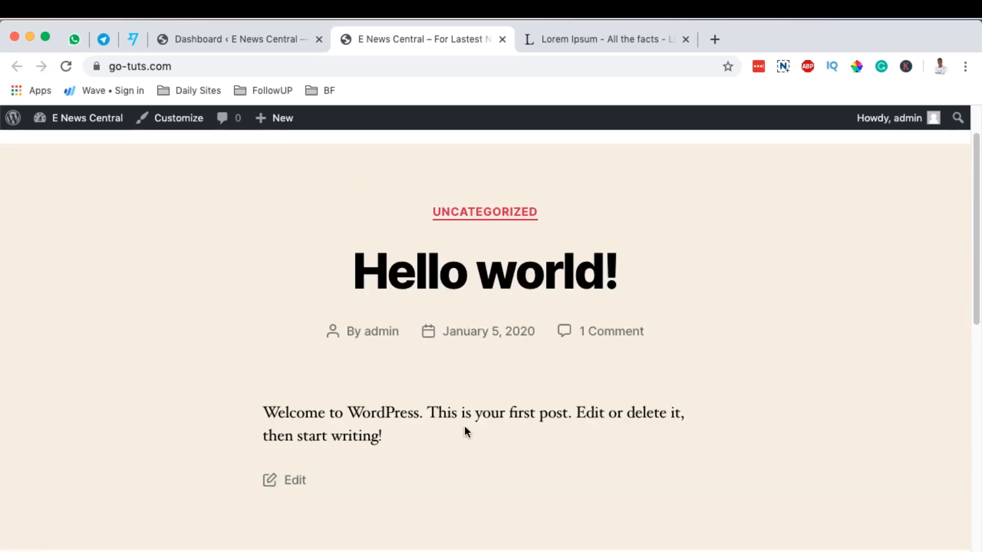
scroll(728, 413, up, 2)
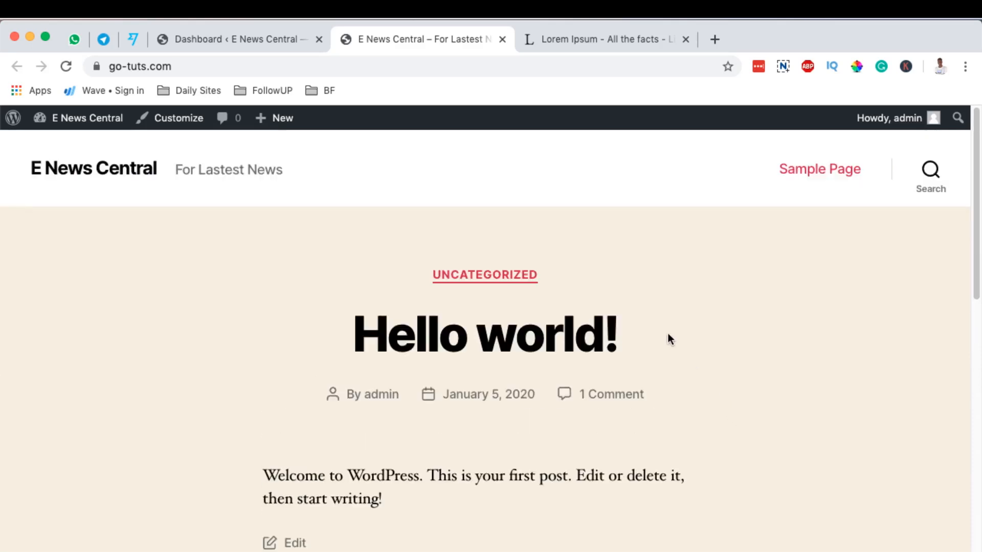
click(230, 39)
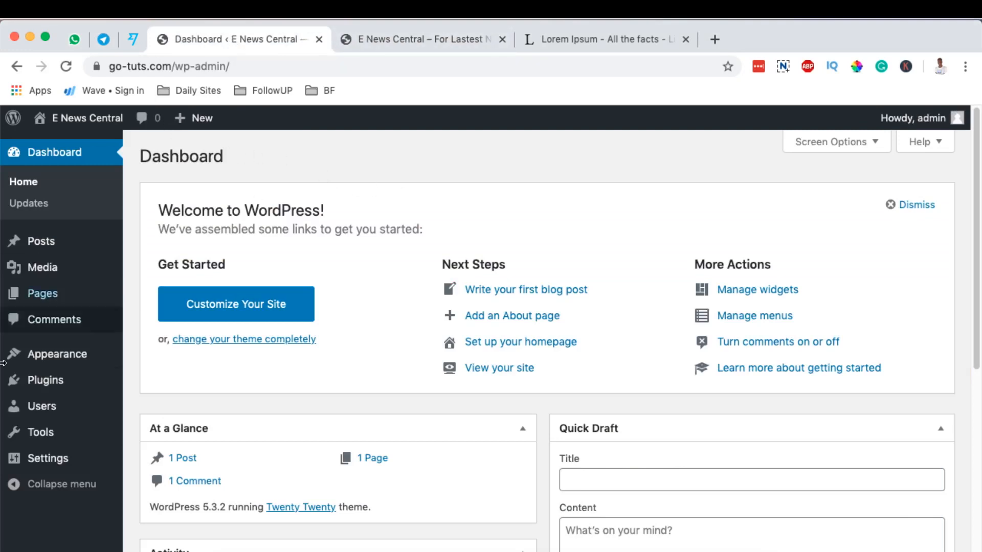
Go to Appearance > Themes and choose Add New to browse installable themes
mouse_move(53, 360)
click(156, 358)
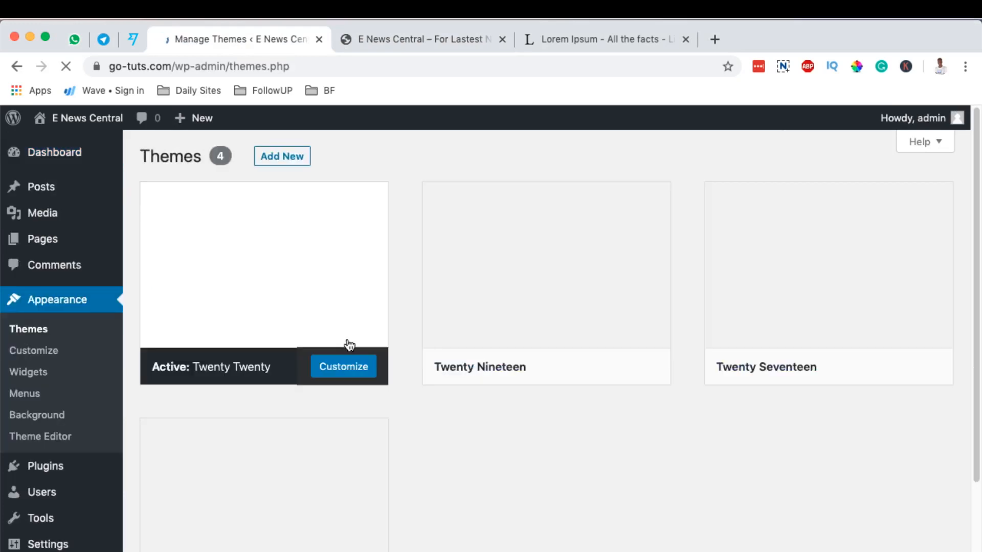
click(289, 157)
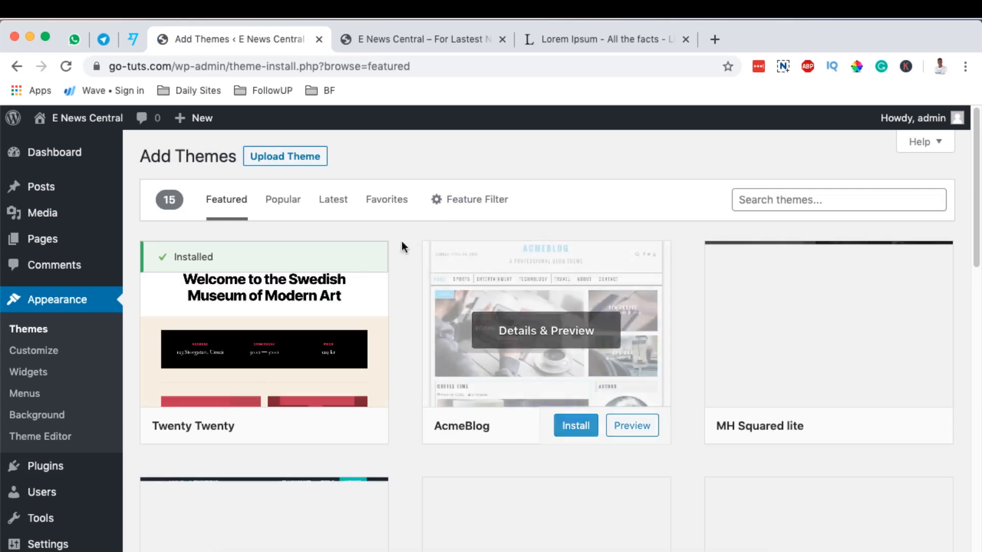
Install the Astra theme from the Popular themes list and activate it
click(281, 201)
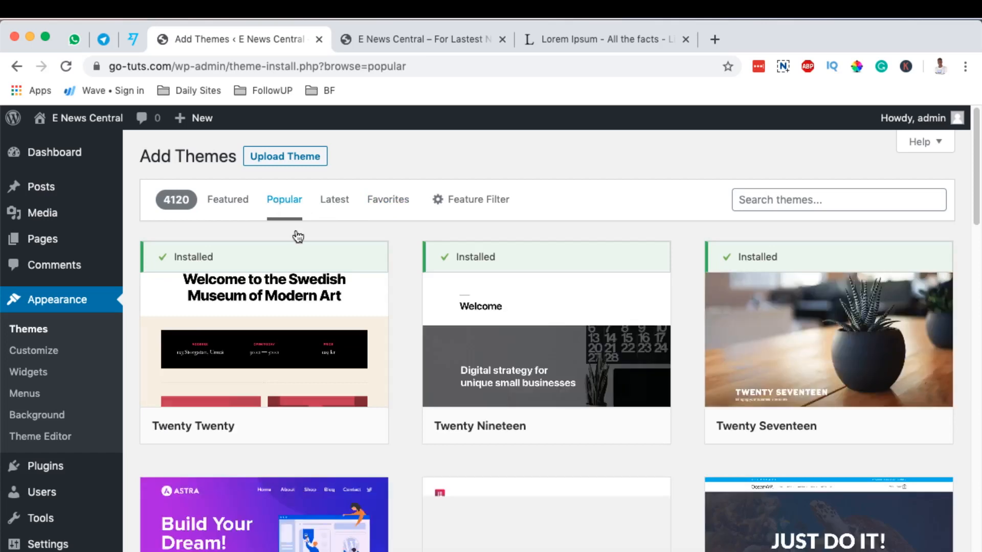
scroll(298, 237, down, 3)
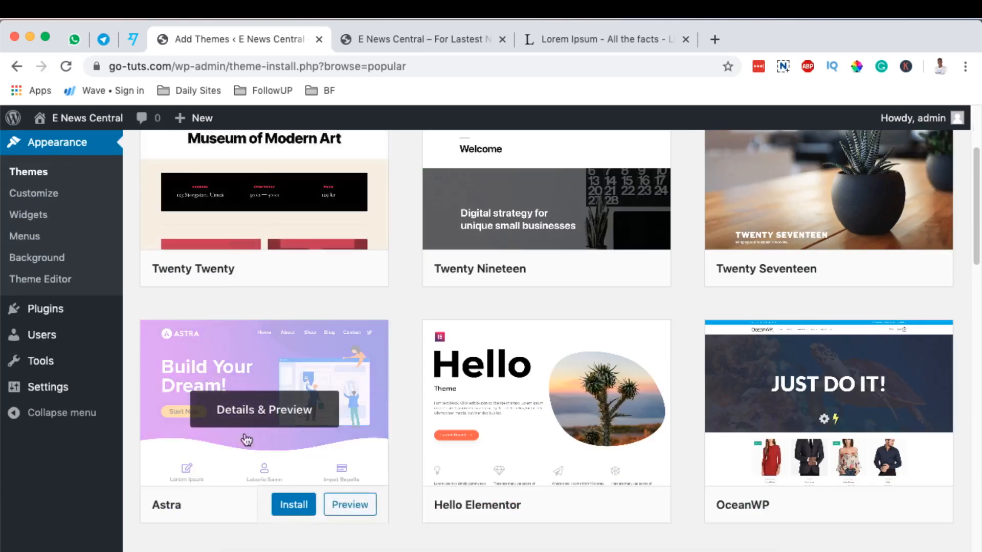
click(288, 510)
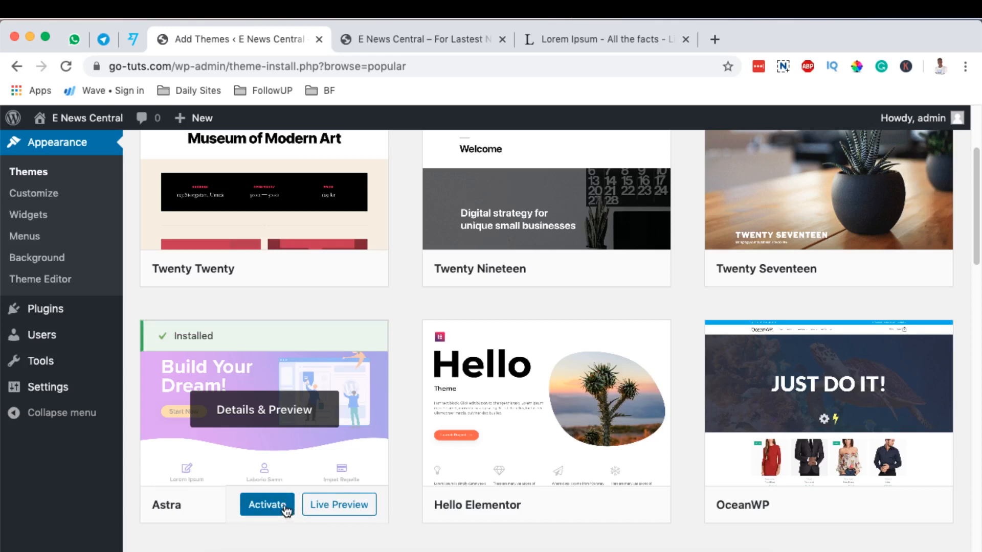
click(273, 509)
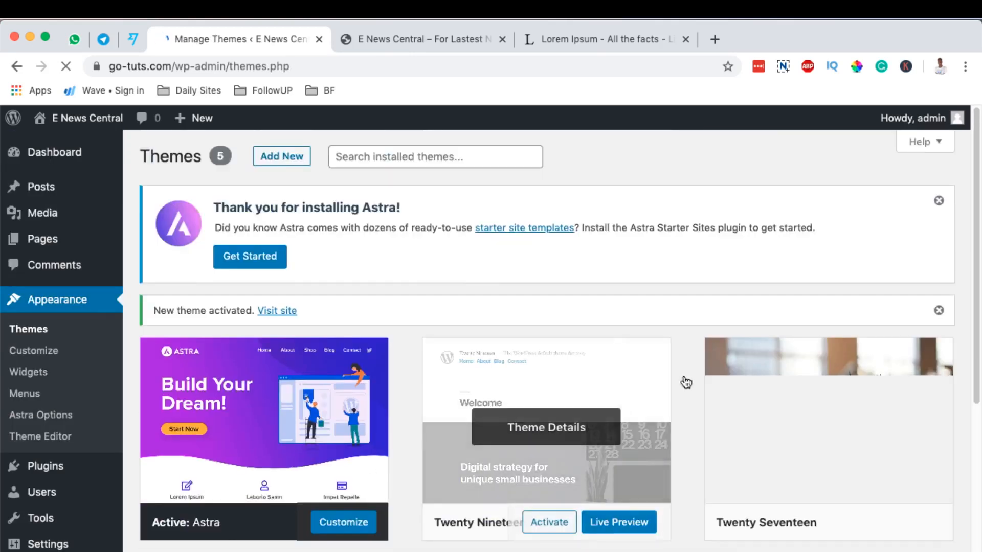
Dismiss the Astra thank-you notice and go to Settings > General
click(940, 201)
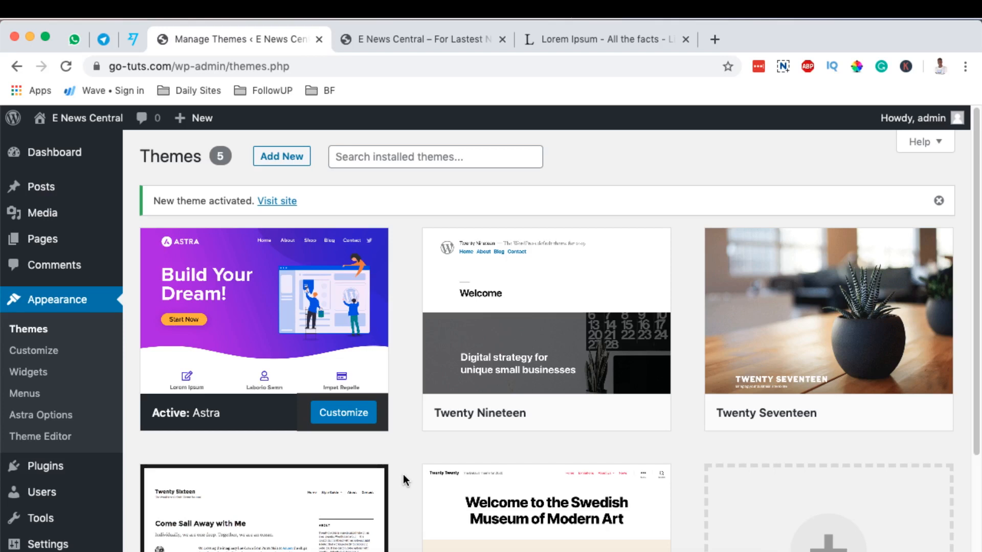
scroll(403, 480, down, 2)
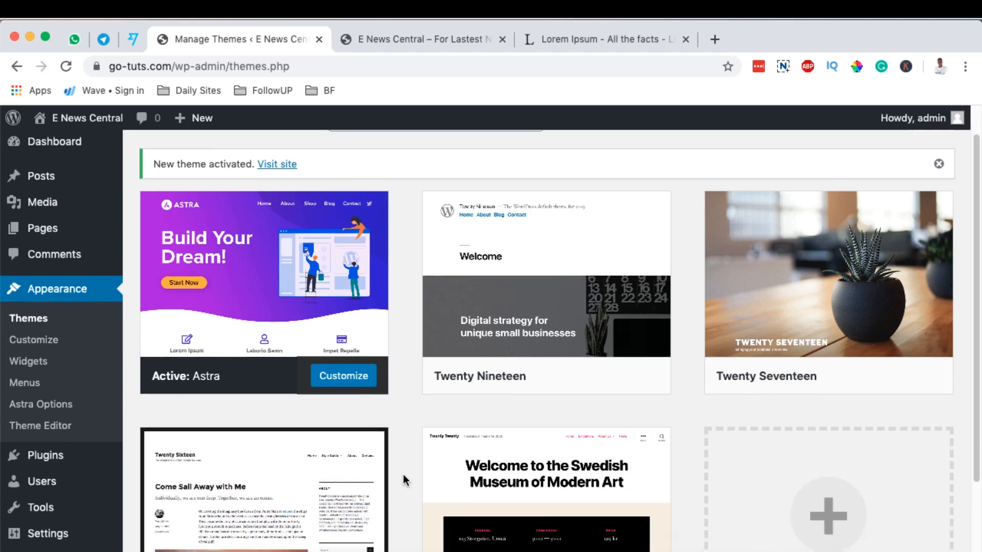
click(36, 537)
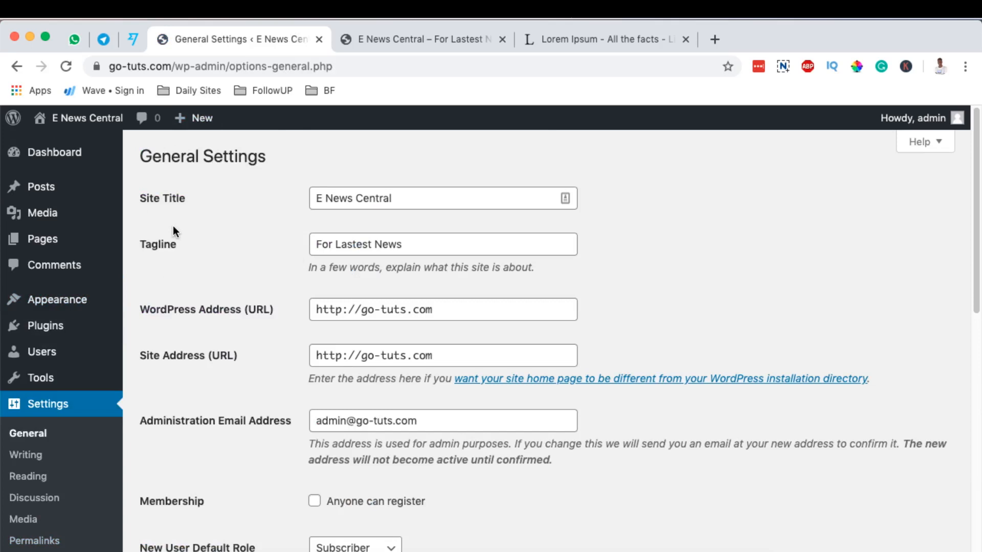
Highlight the Site Title, Tagline and address settings on the General Settings page
drag(154, 204, 198, 201)
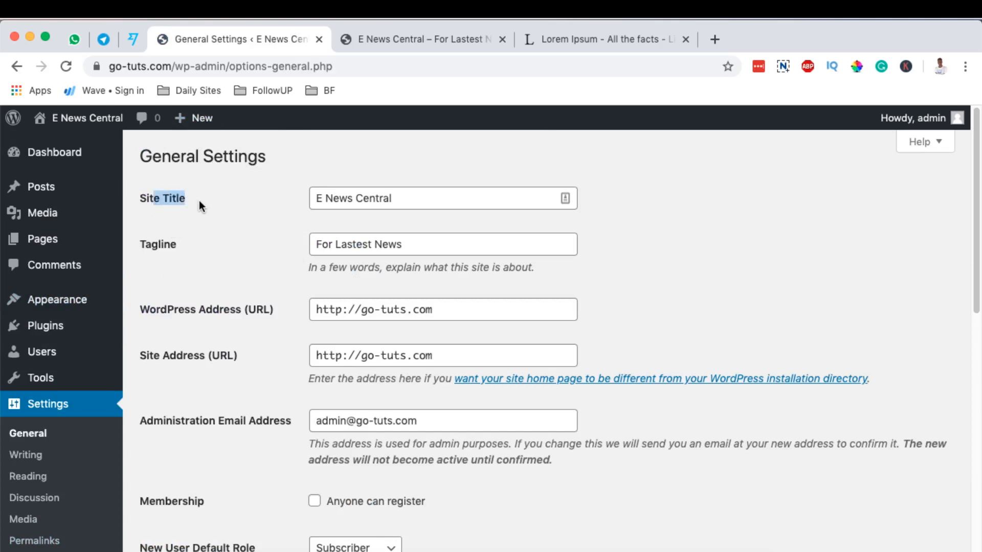
double_click(148, 244)
click(156, 314)
drag(156, 314, 246, 313)
drag(160, 356, 238, 357)
scroll(236, 399, down, 1)
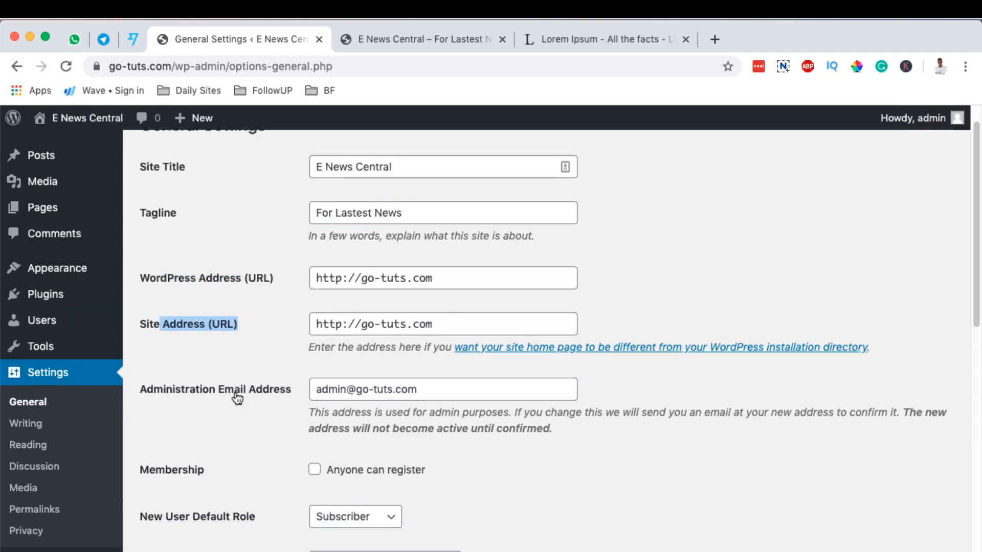
scroll(236, 399, down, 2)
drag(165, 321, 281, 321)
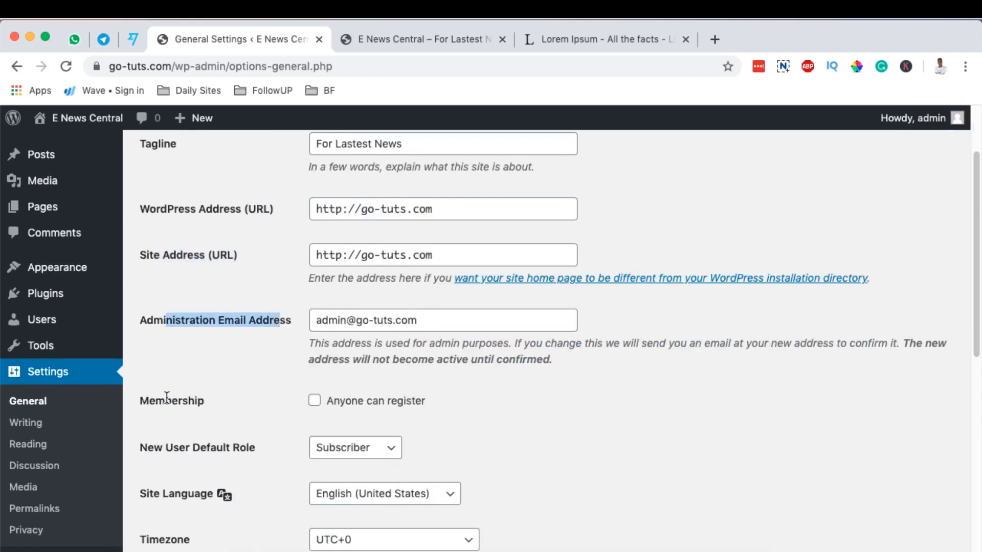
scroll(203, 409, down, 5)
scroll(321, 348, up, 6)
scroll(320, 353, up, 1)
drag(408, 197, 316, 195)
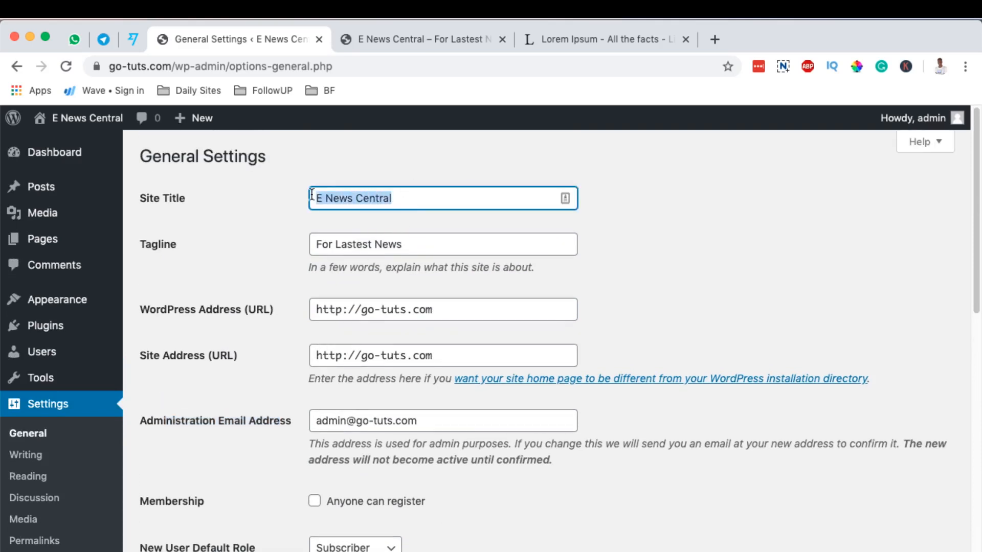
click(413, 200)
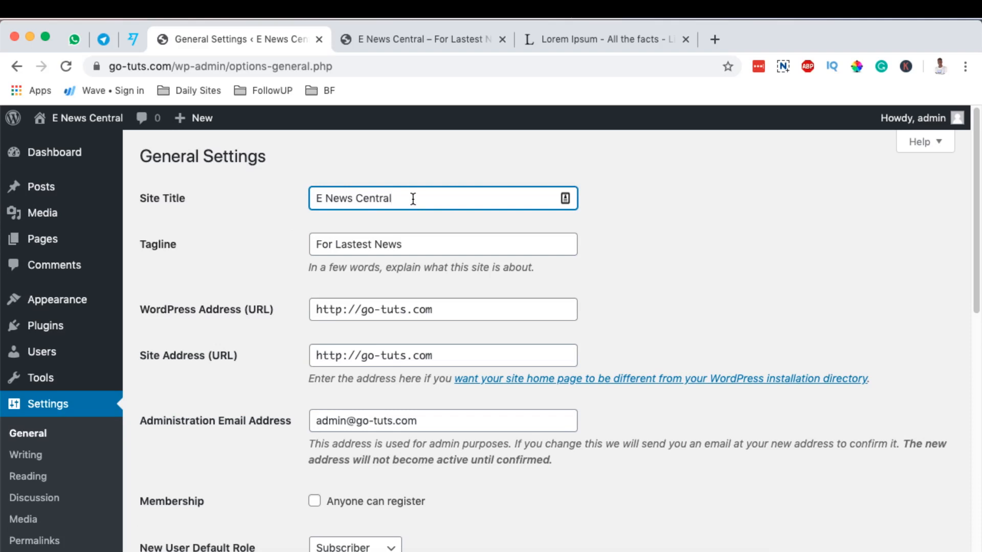
Point out the WordPress Address, Site Address and administration email values and notes
click(399, 245)
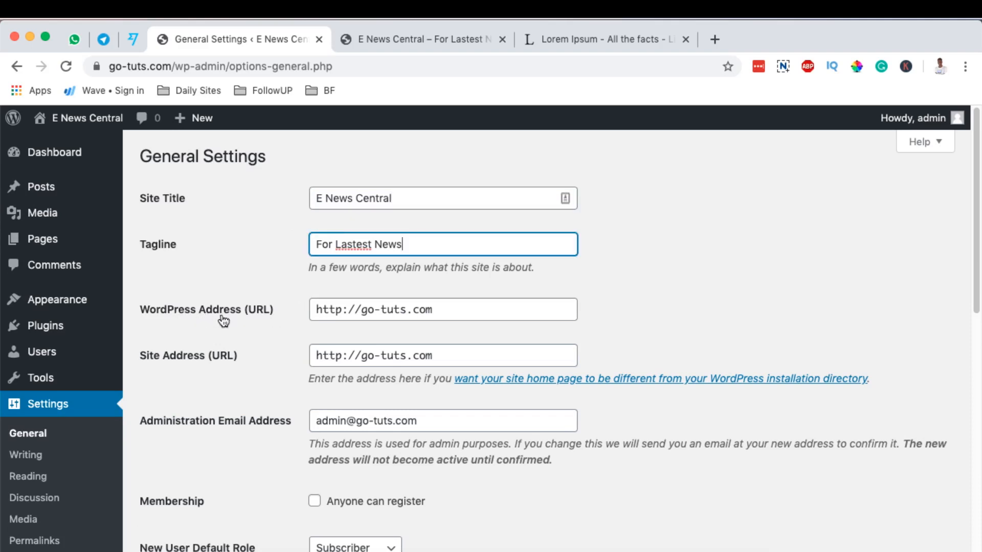
drag(454, 310, 313, 309)
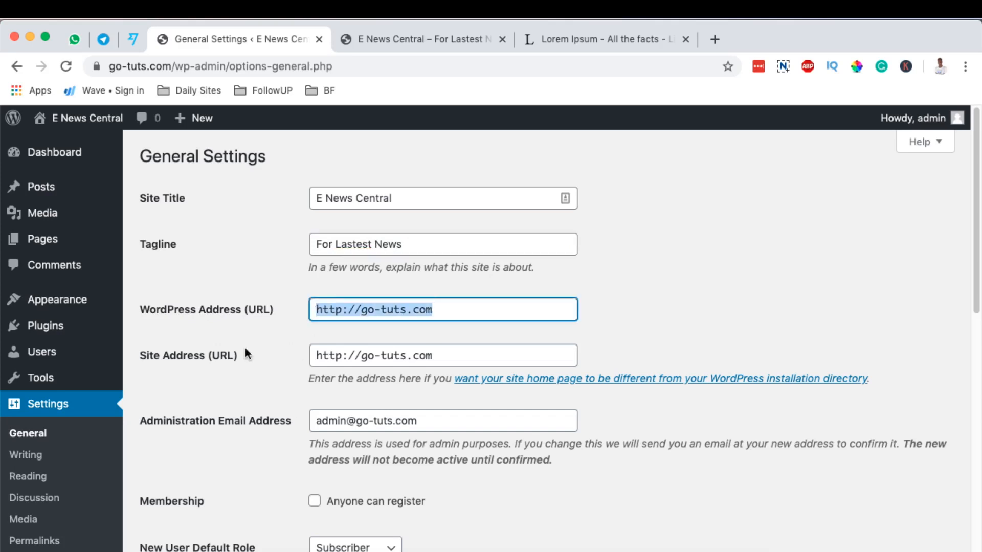
drag(456, 355, 298, 355)
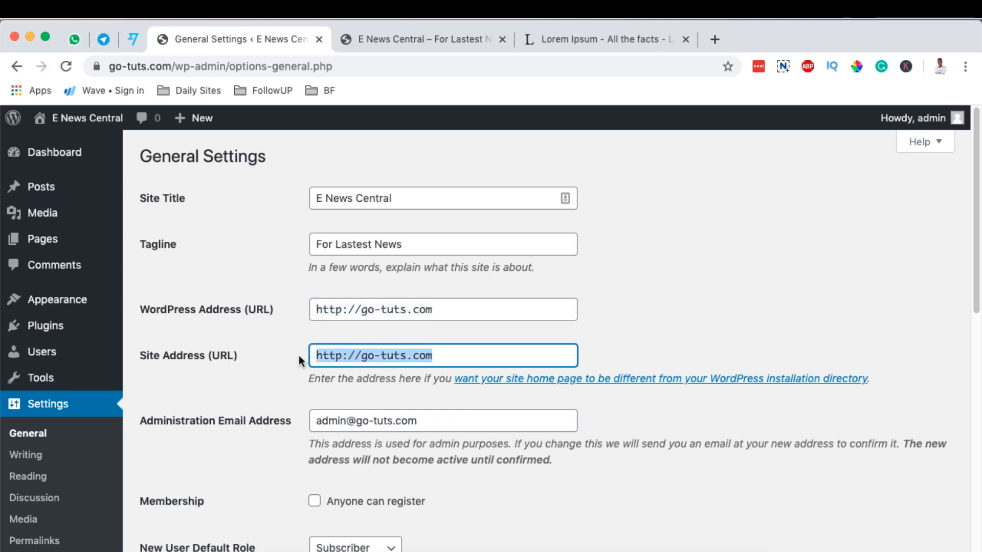
scroll(463, 299, down, 2)
scroll(469, 285, down, 3)
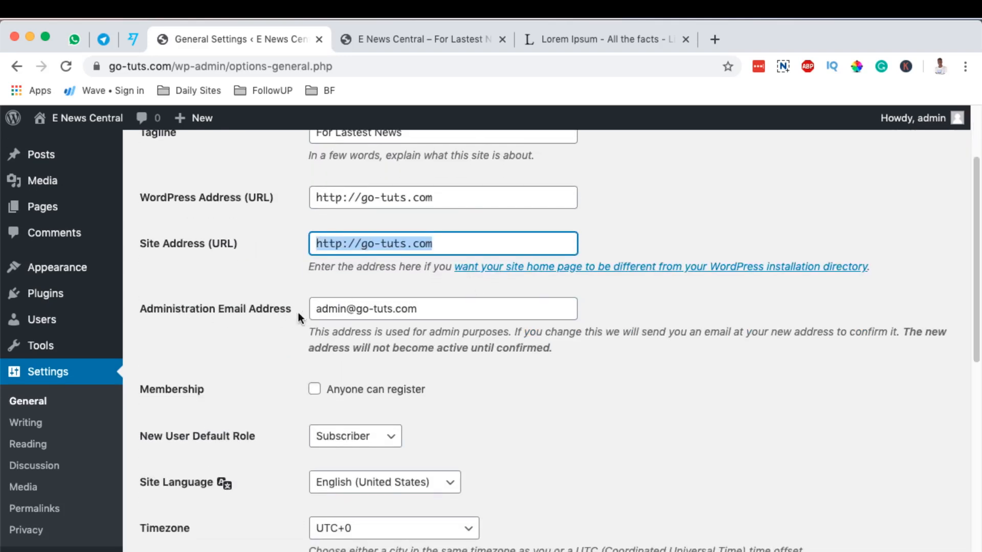
drag(438, 309, 313, 310)
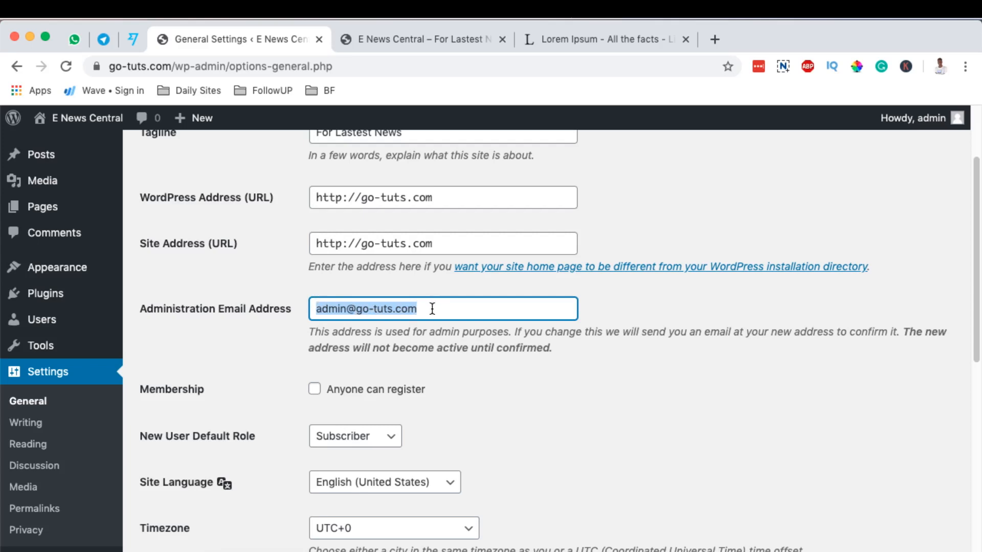
drag(309, 332, 507, 331)
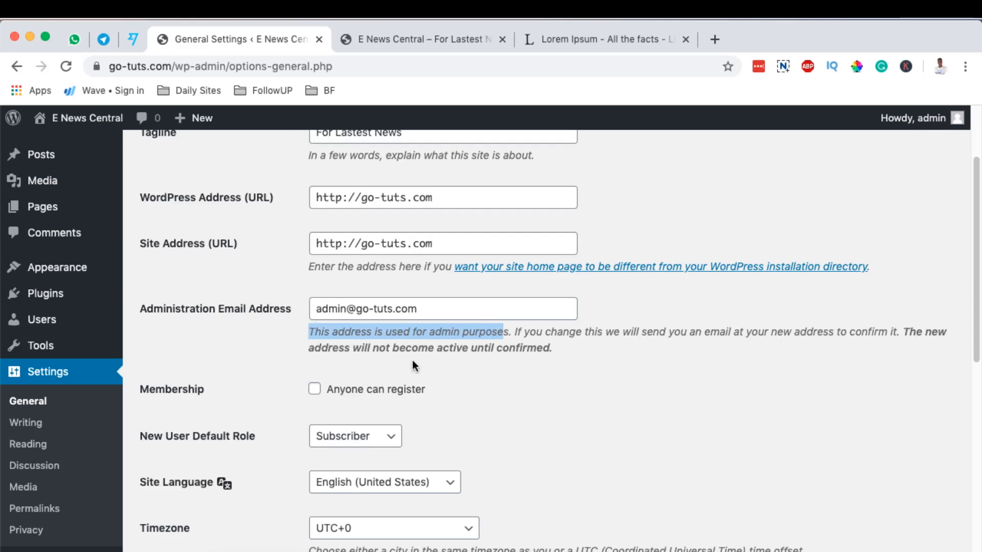
drag(496, 348, 543, 348)
click(587, 338)
scroll(587, 338, down, 3)
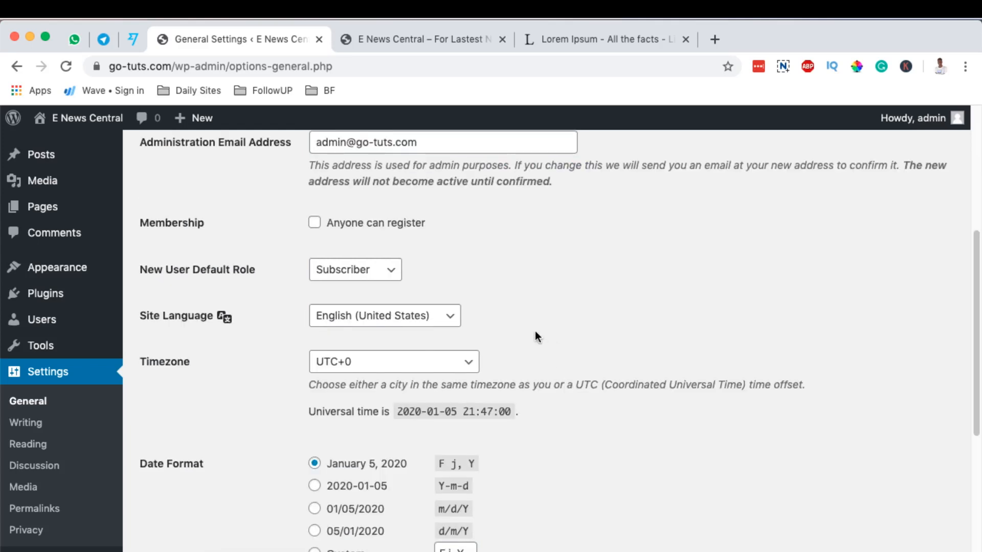
Set Site Language to English (UK), Timezone to UTC+3, week start to Sunday, and save
click(388, 313)
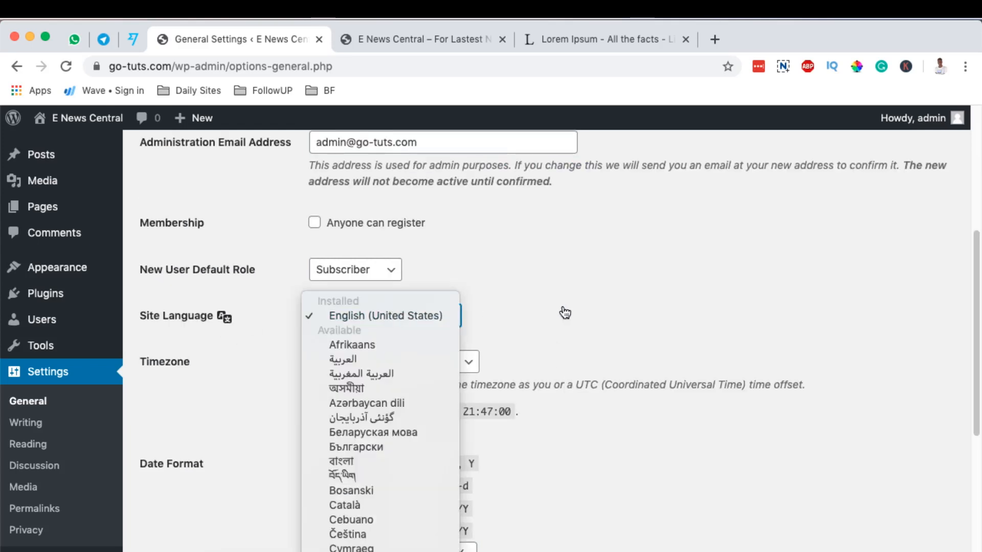
scroll(389, 361, up, 5)
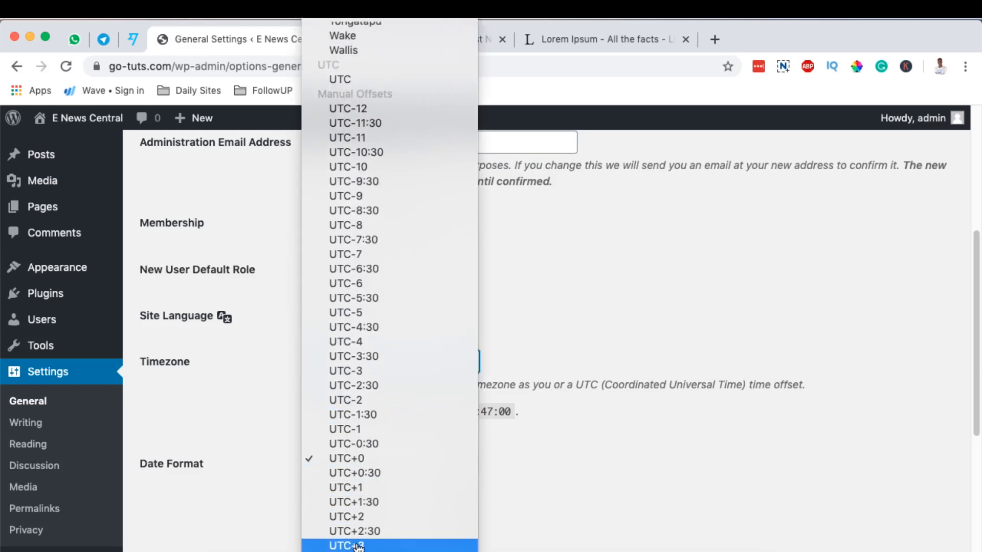
click(404, 545)
scroll(634, 396, down, 6)
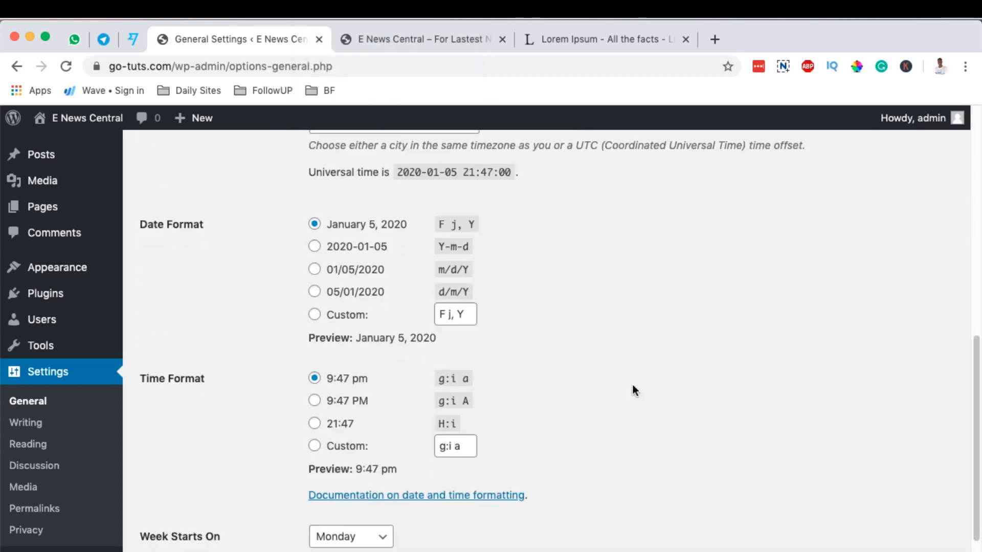
click(379, 471)
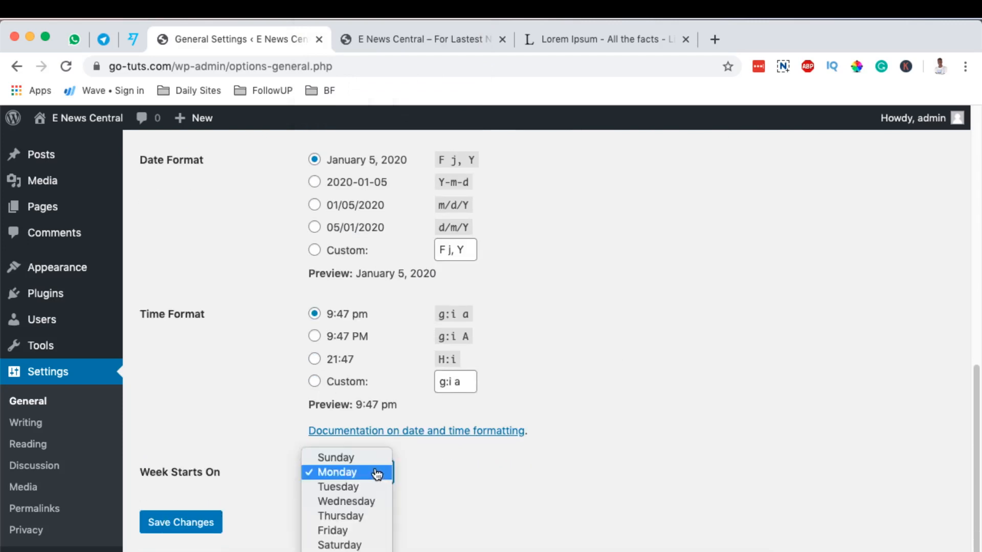
click(348, 455)
scroll(609, 404, up, 5)
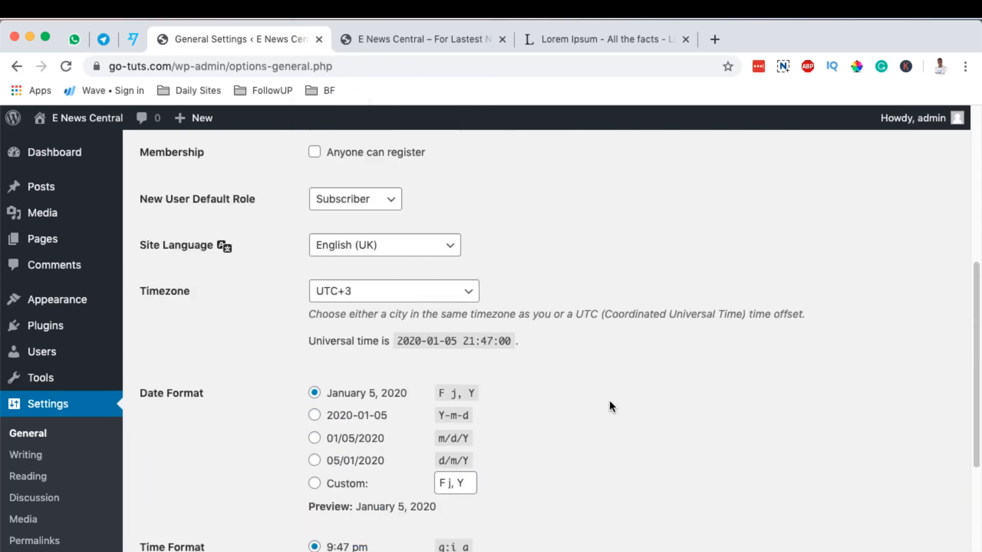
scroll(609, 404, down, 5)
click(208, 504)
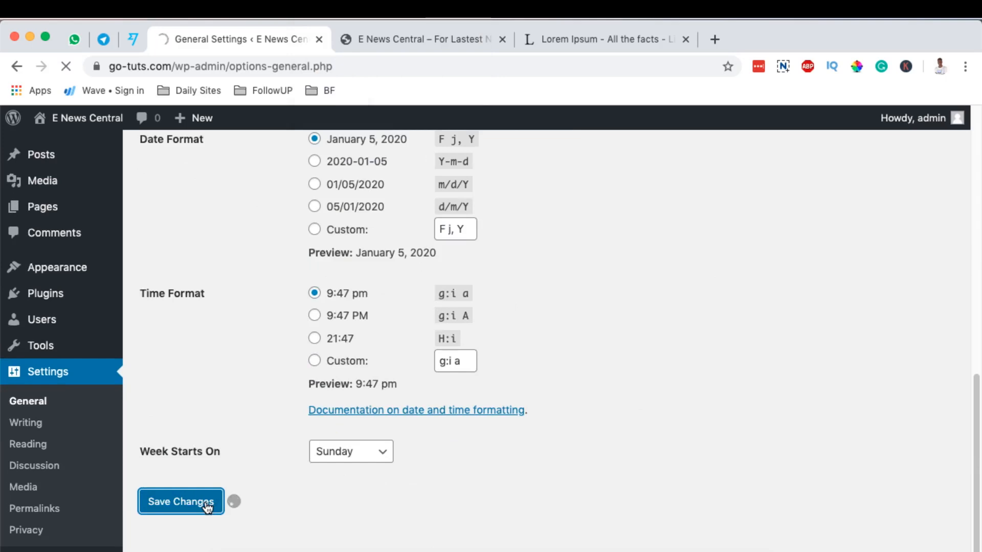
scroll(701, 358, down, 5)
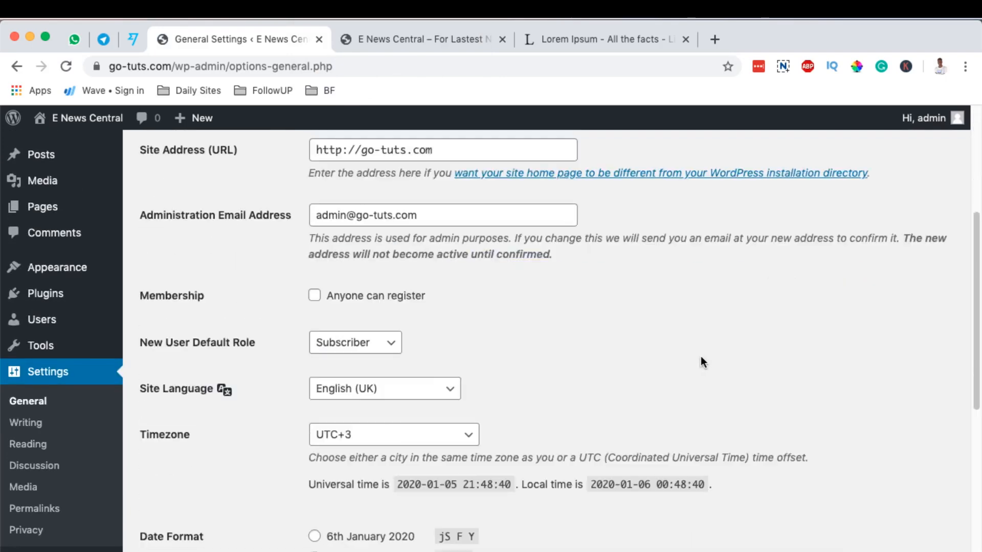
Switch the permalink structure to Post name (/%postname%/) under Settings > Permalinks and save
click(36, 509)
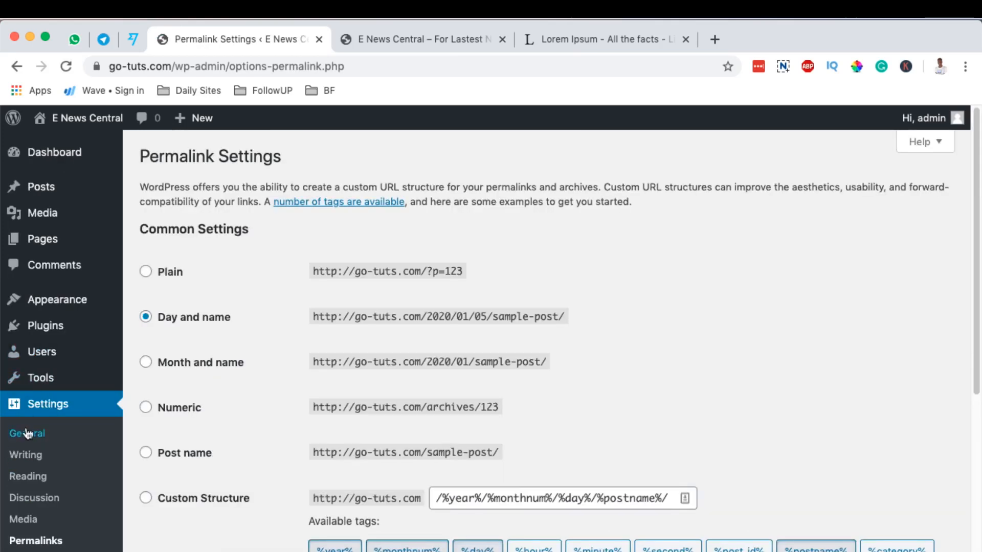
scroll(48, 401, down, 6)
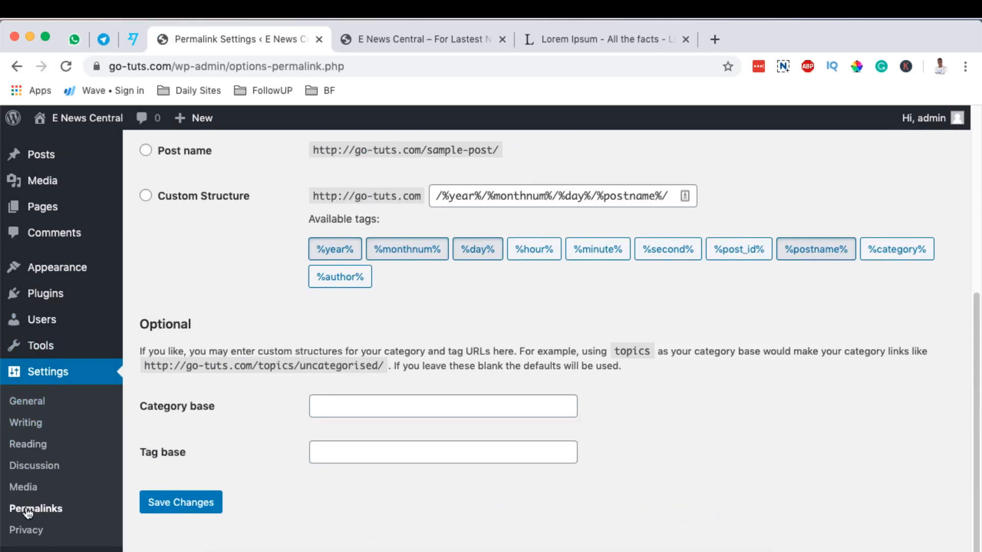
scroll(286, 403, up, 6)
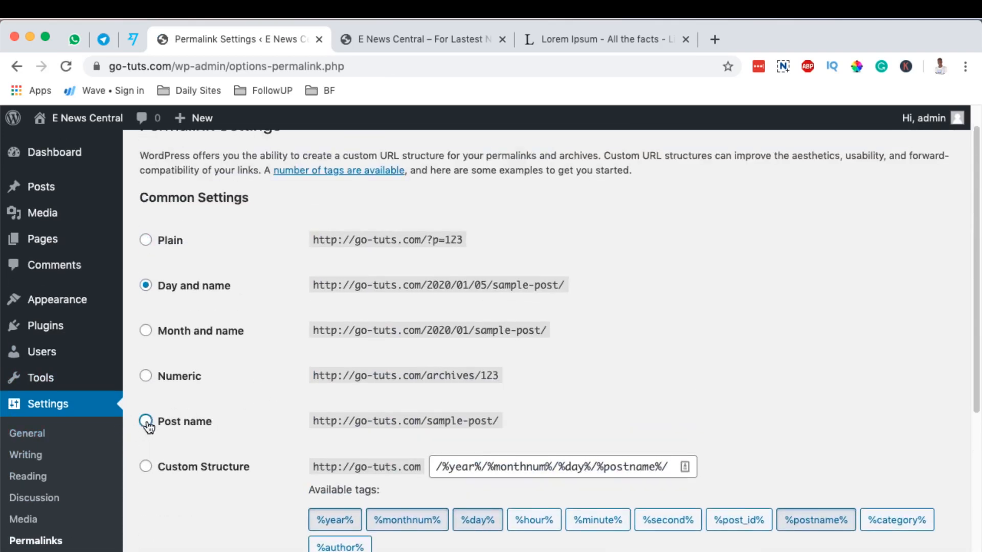
click(145, 421)
scroll(267, 411, down, 5)
click(156, 511)
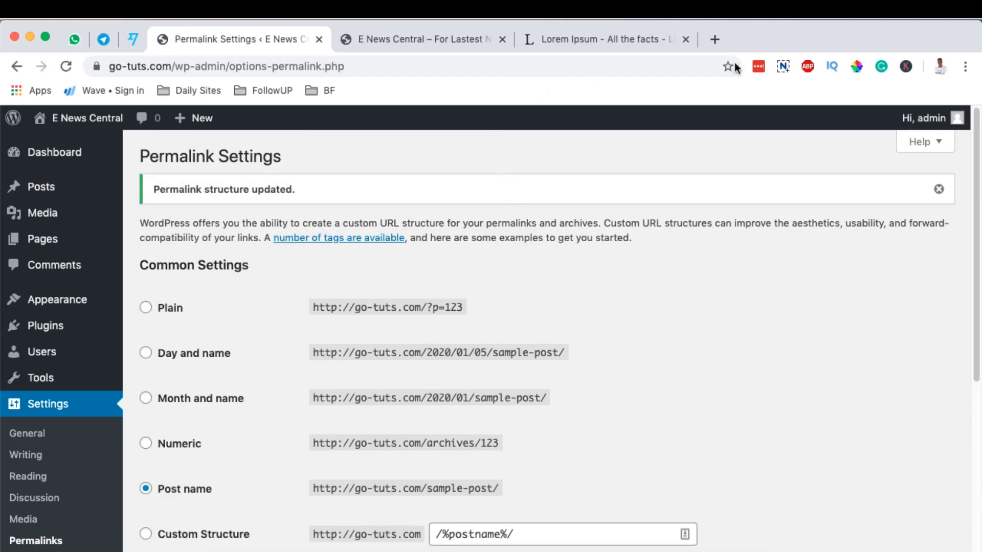
In a new tab, visit gotechug.com's Reviews page and WordFence tutorial post, then return to Permalink Settings
click(714, 41)
text(g)
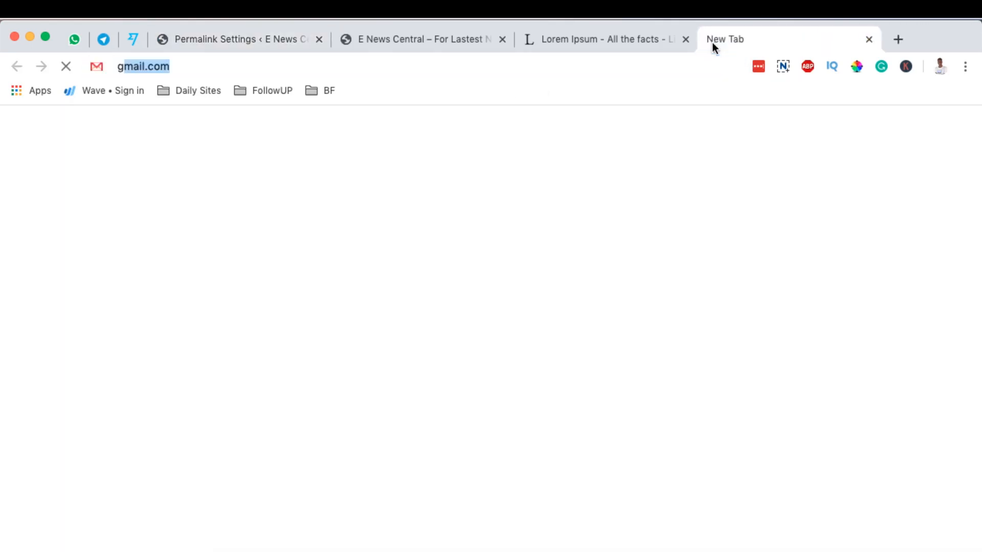
text(ot)
key(Return)
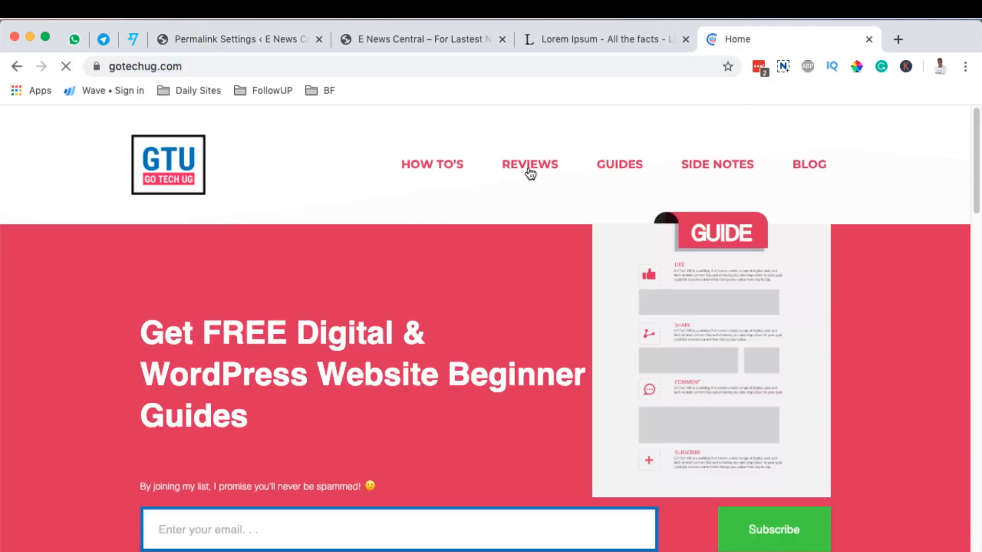
click(532, 167)
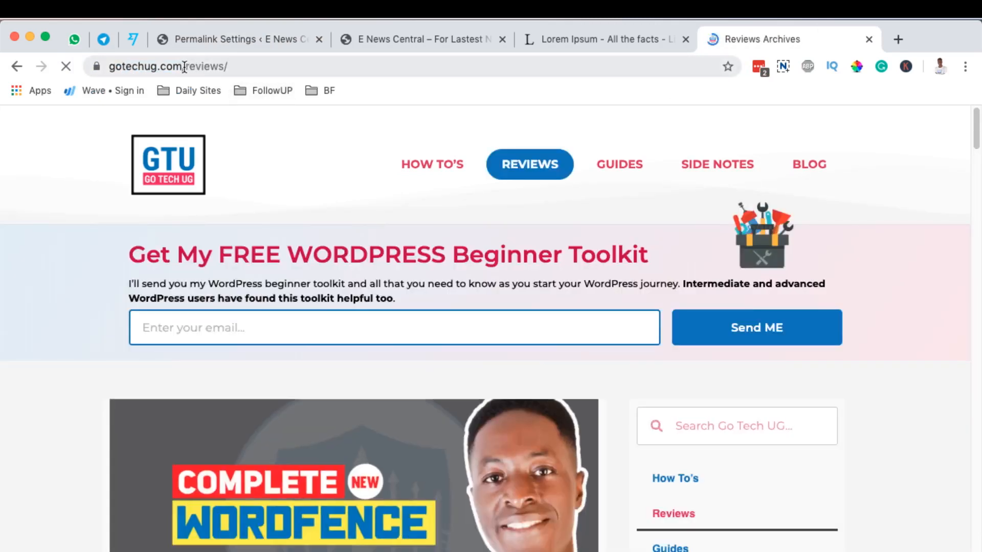
drag(188, 67, 228, 65)
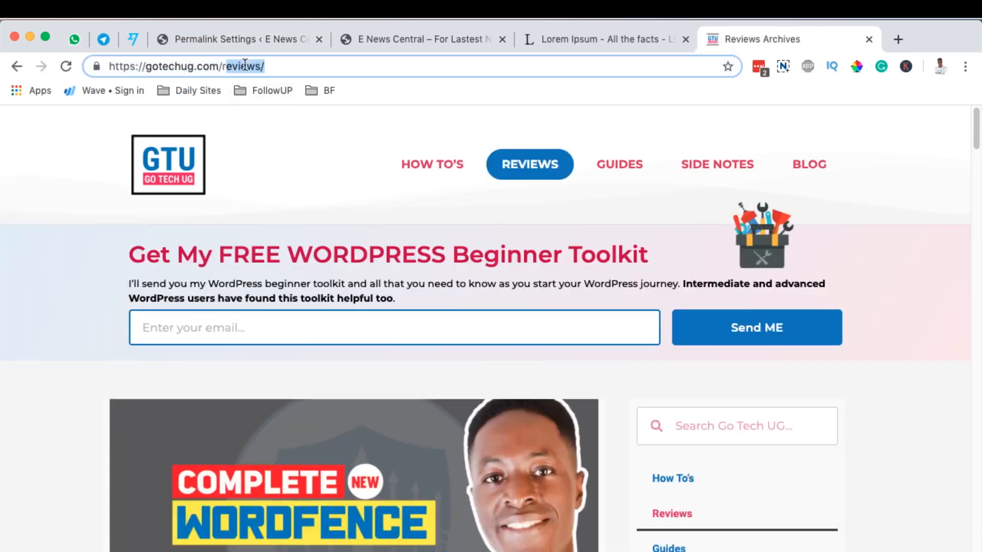
scroll(469, 281, down, 10)
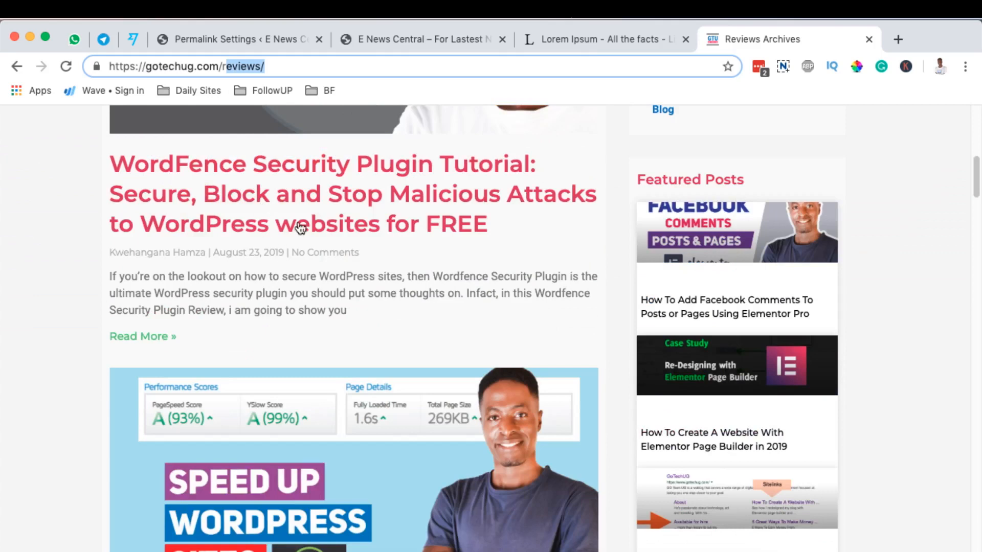
key(Return)
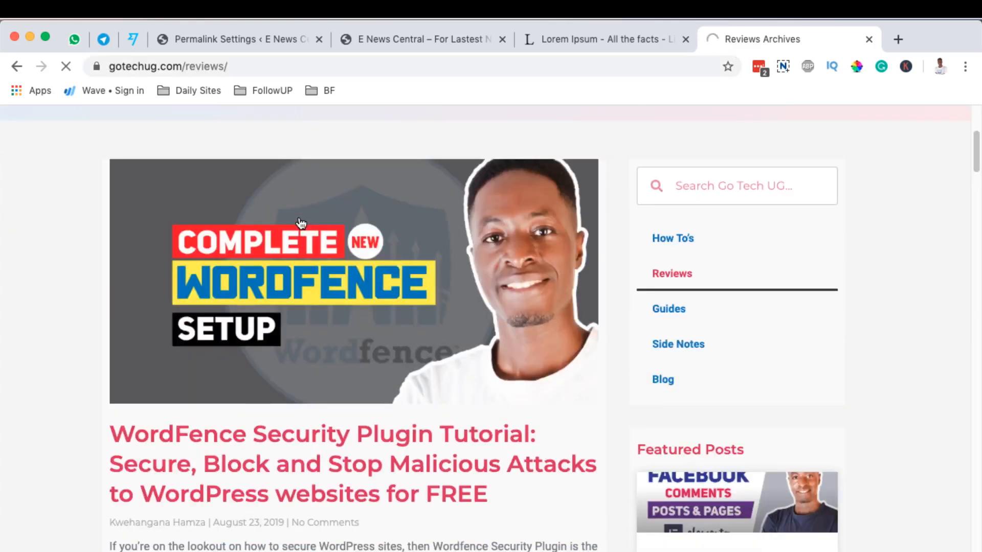
click(300, 223)
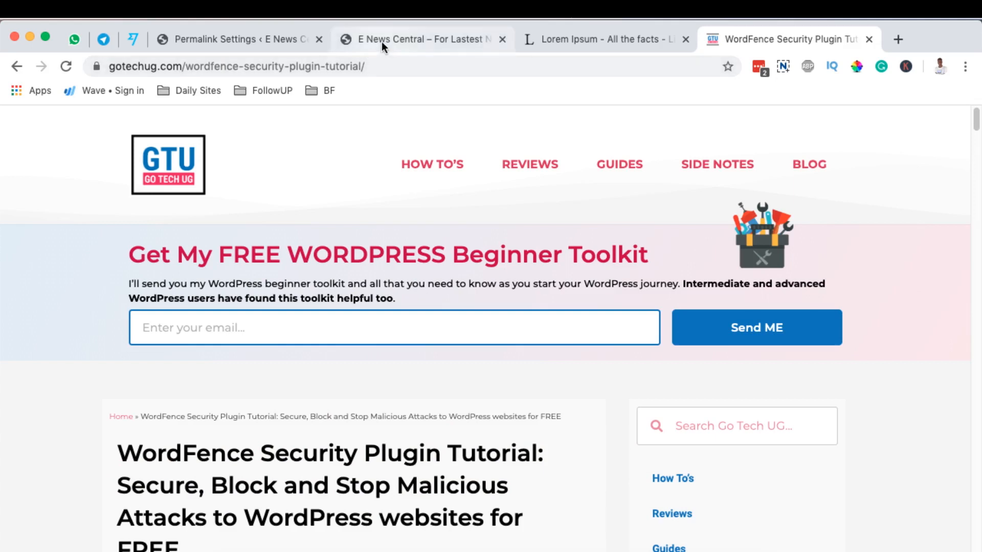
click(245, 36)
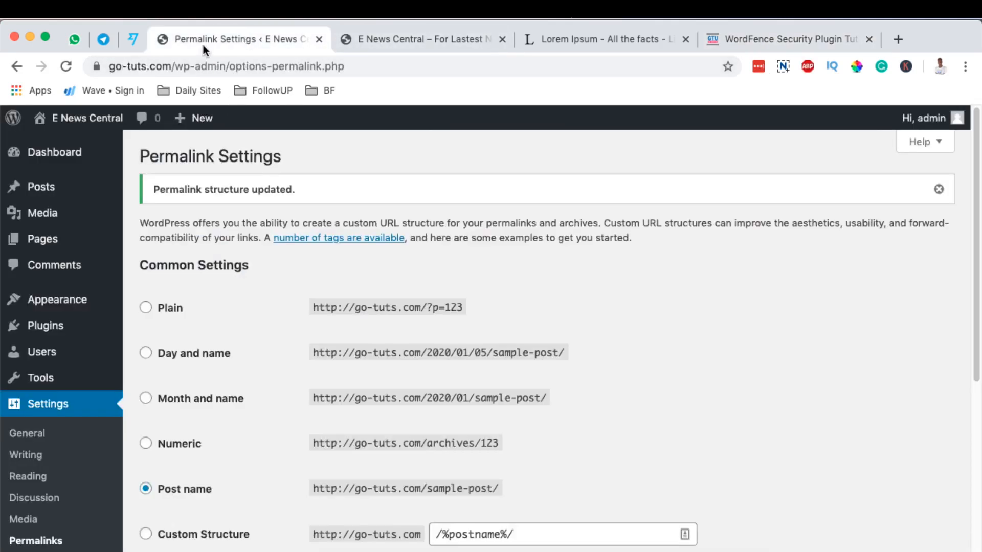
drag(318, 491, 428, 486)
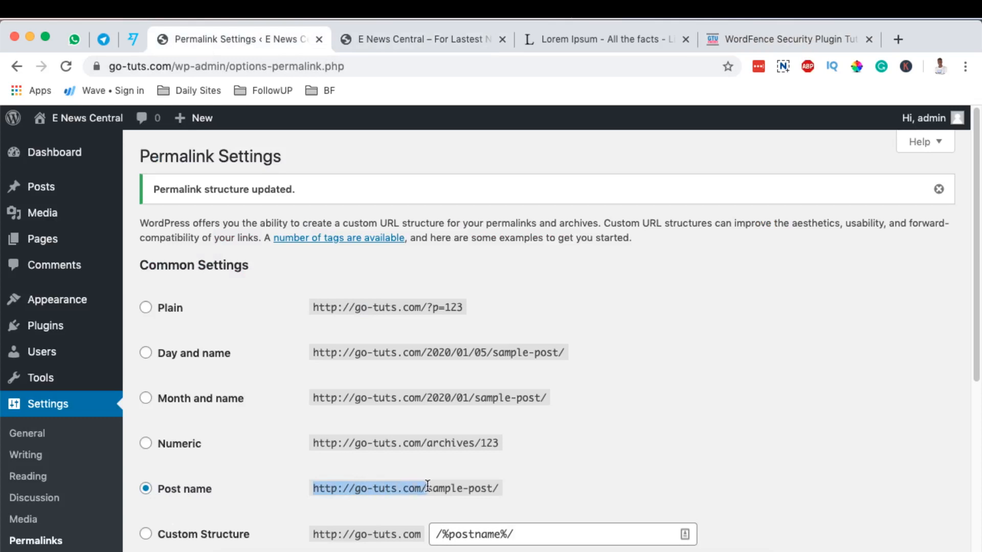
click(430, 491)
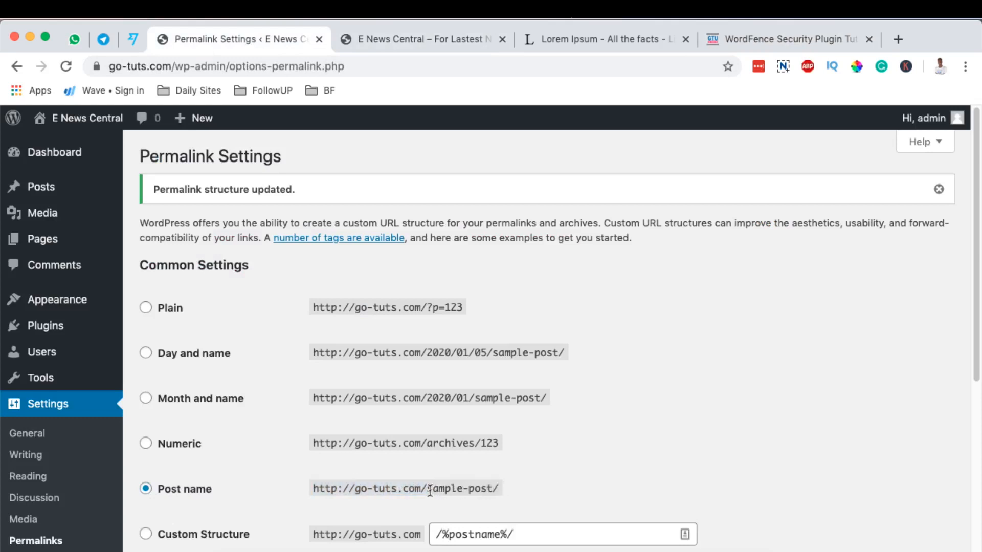
drag(426, 443, 505, 447)
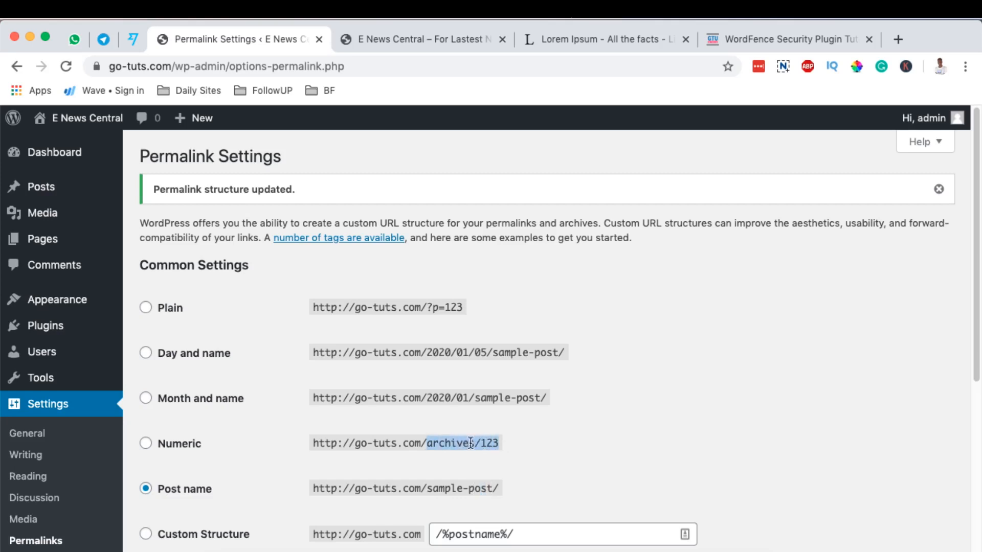
drag(427, 398, 532, 402)
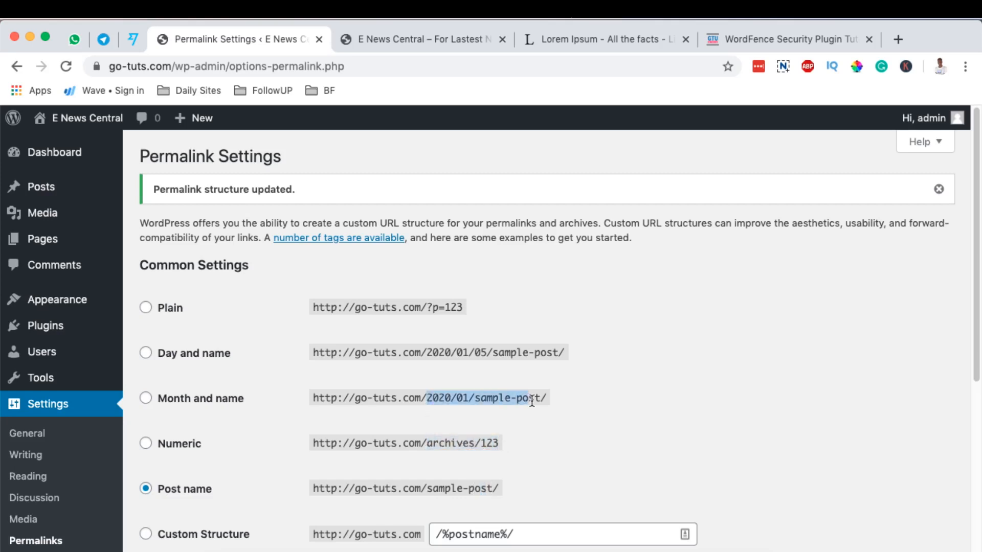
drag(427, 351, 556, 351)
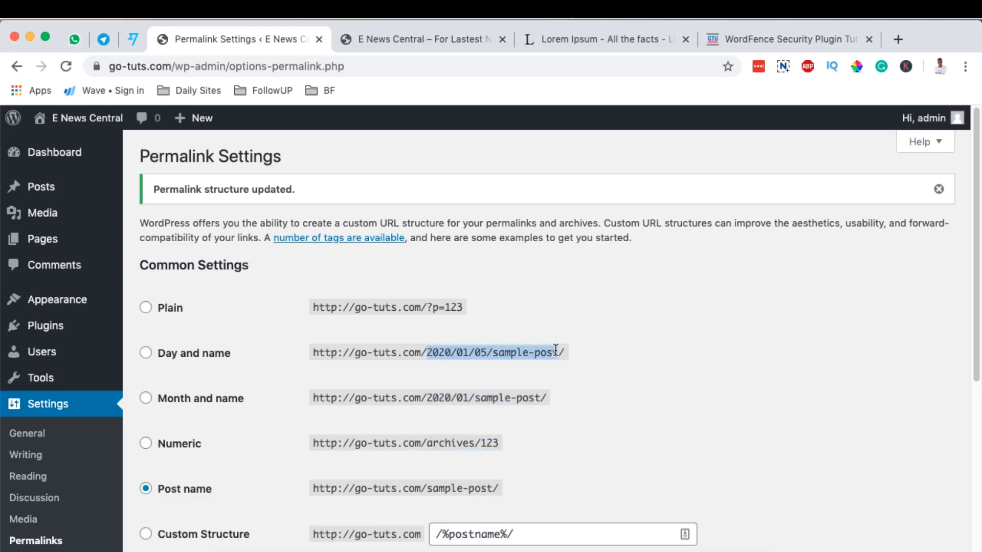
drag(427, 307, 464, 305)
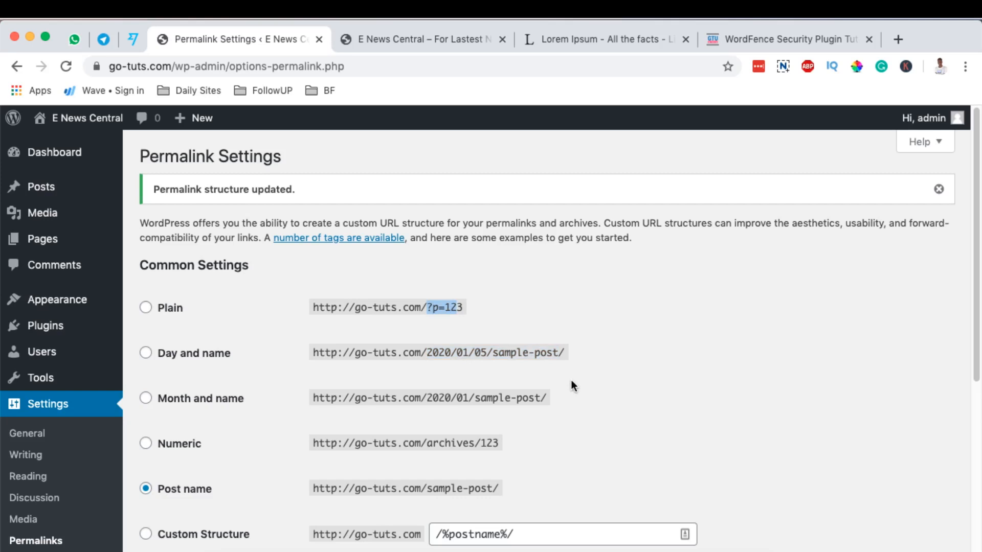
scroll(573, 381, down, 1)
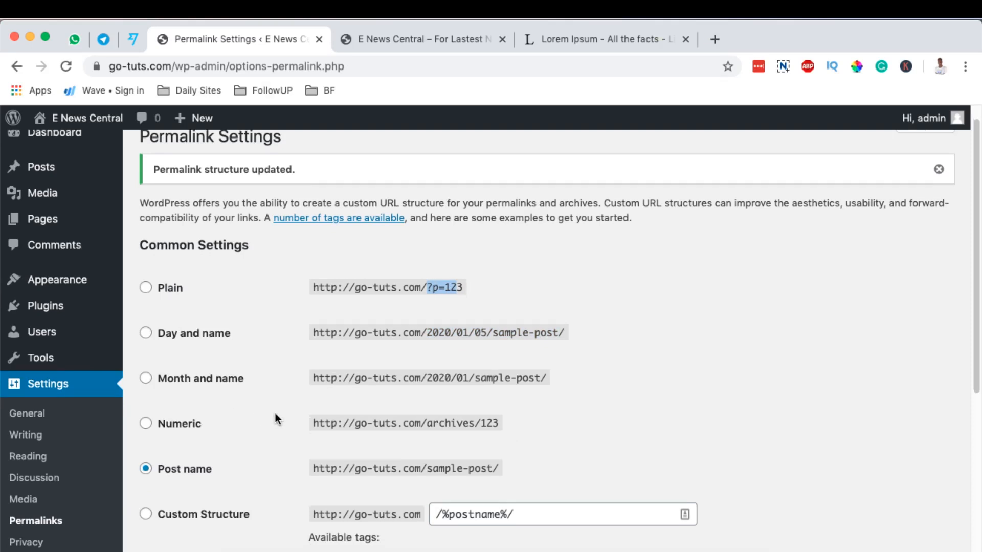
scroll(275, 413, down, 2)
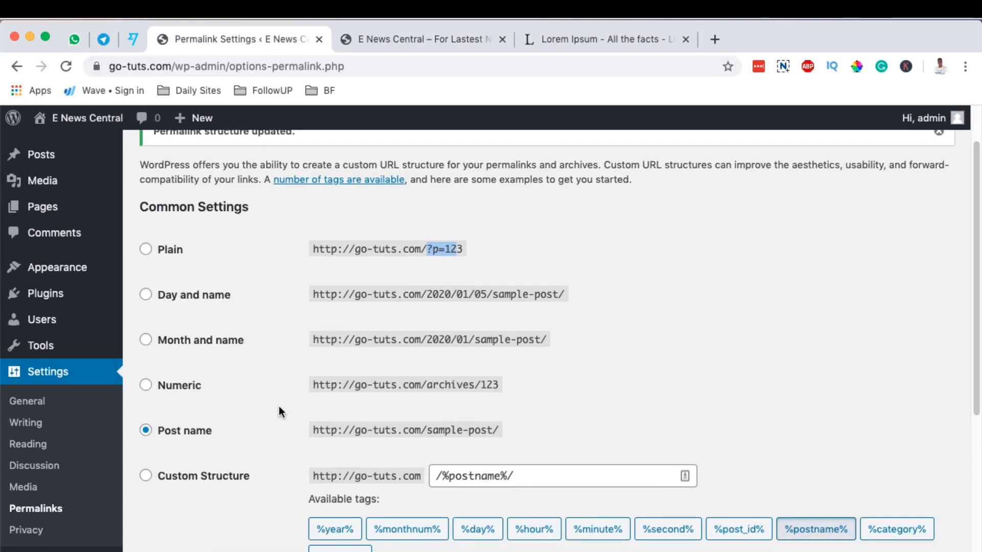